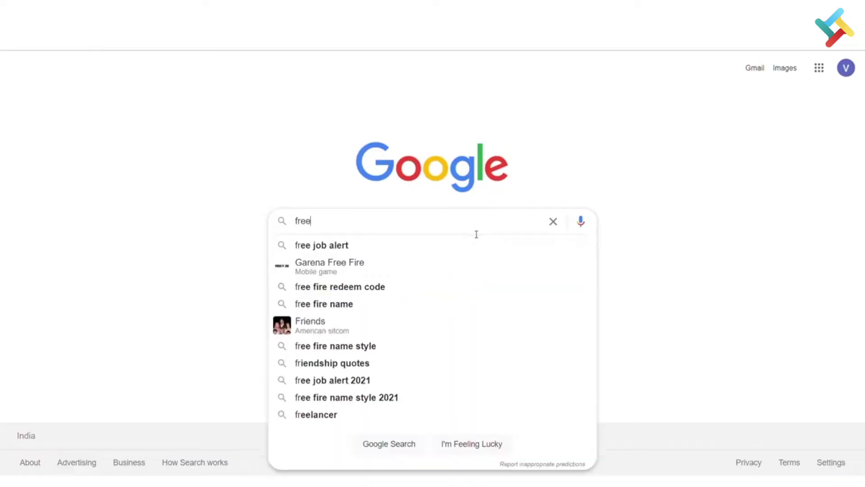
Search Google for 'free inventory management software' and open the letstranzact.com ad
type(" inventory")
key("Down")
key("Return")
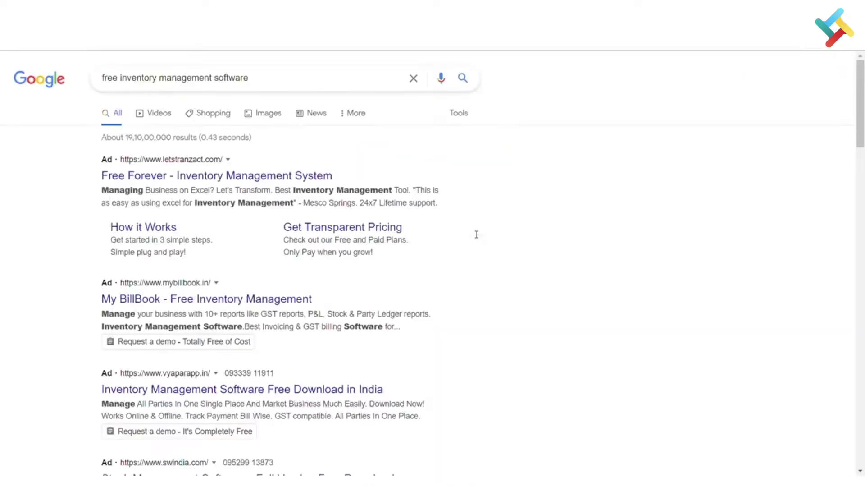
left_click(217, 175)
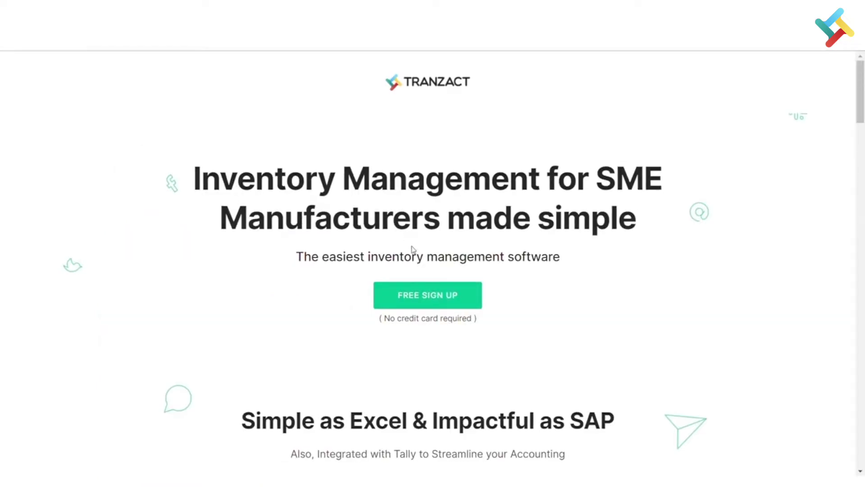
Create a free Tranzact account with the business type set to Manufacturing
left_click(447, 310)
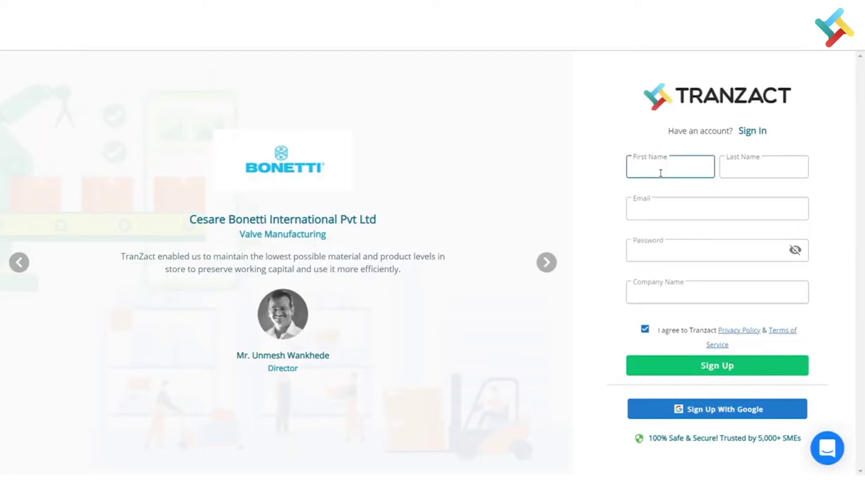
type("Metaphor Technologies")
left_click(722, 370)
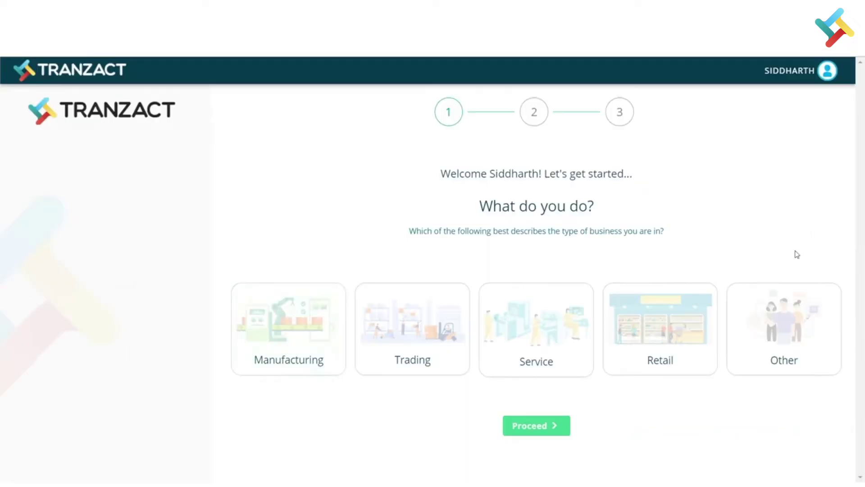
left_click(315, 340)
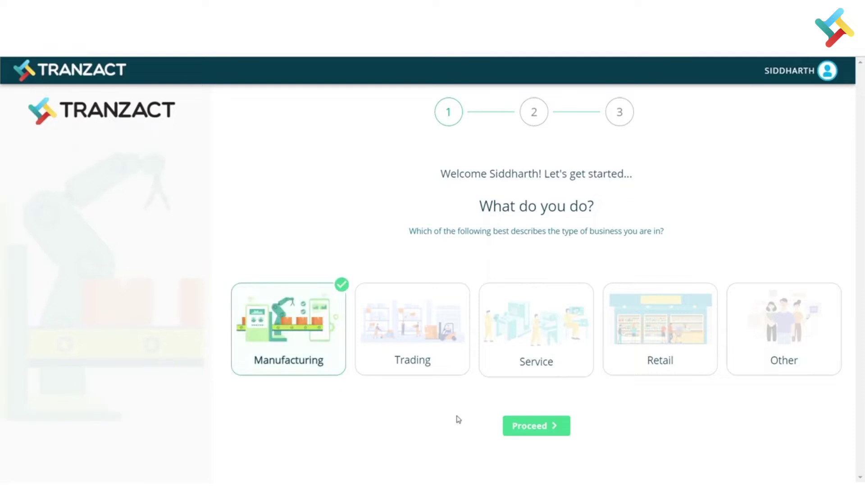
left_click(536, 428)
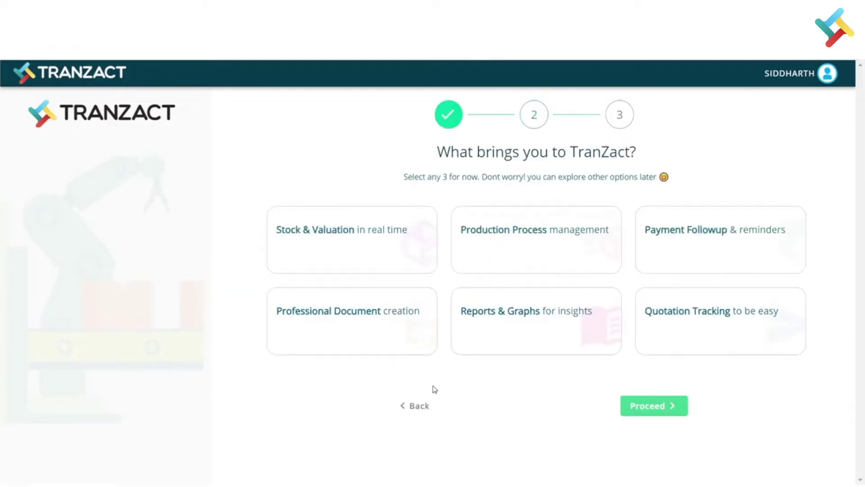
Choose Professional Document creation and Reports & Graphs goals, then enter the Cuttack billing address and sample items
left_click(356, 315)
left_click(499, 342)
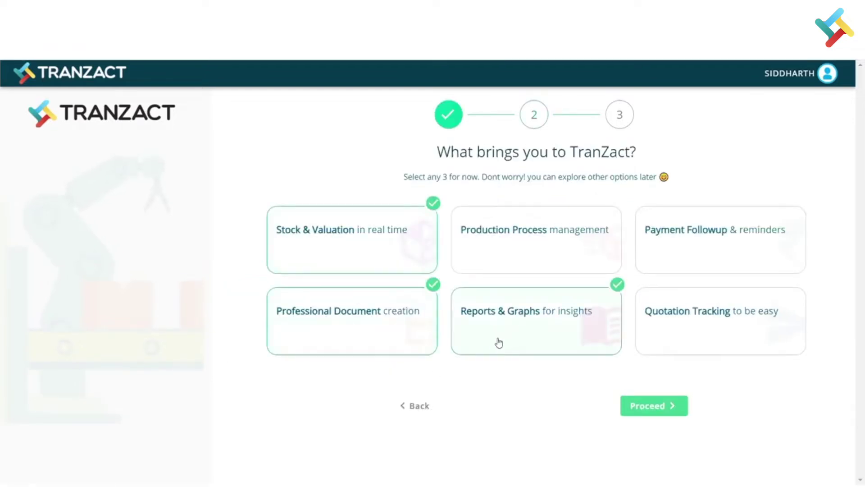
left_click(645, 408)
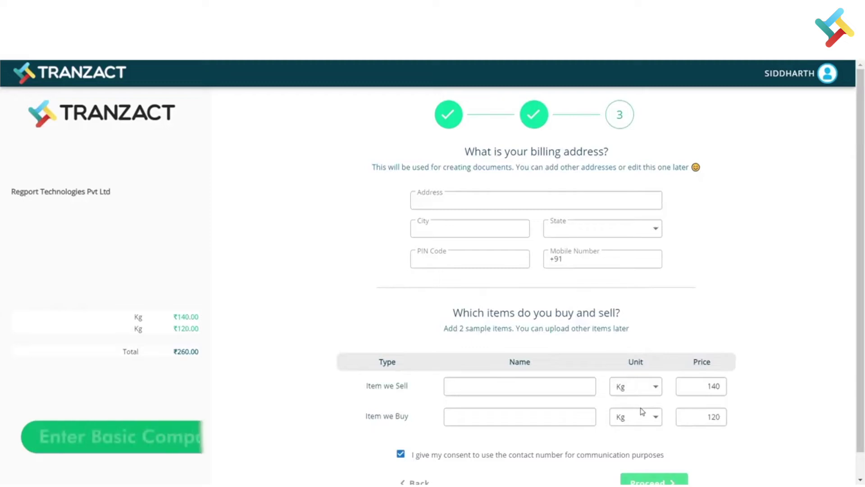
left_click(470, 203)
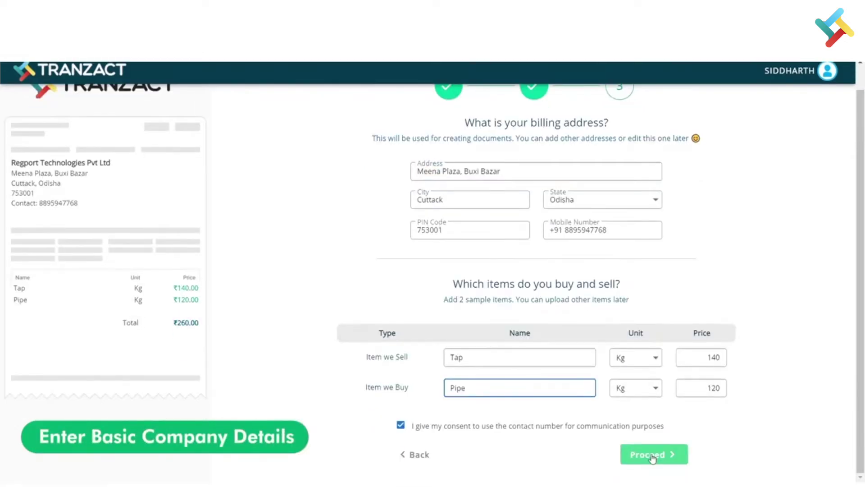
left_click(653, 456)
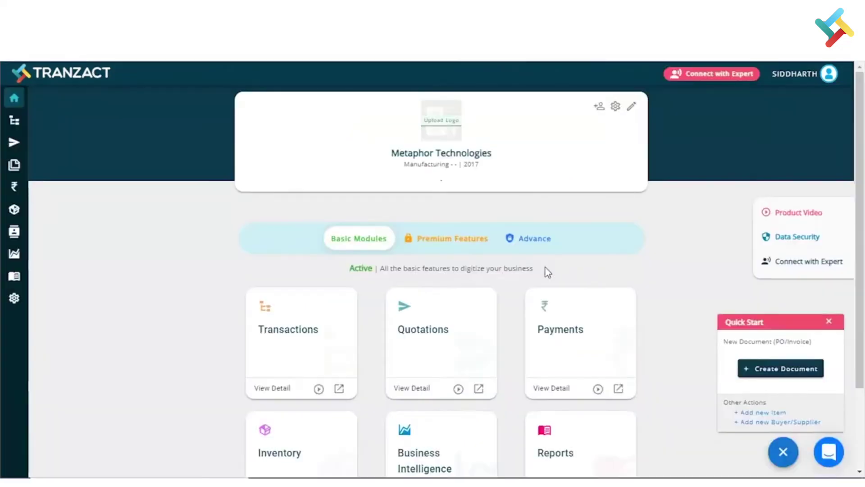
Bulk-upload ERP_Product_Data.xlsx via Add Items (Multiple), loading 26 items worth ₹24.40 L
left_click(67, 211)
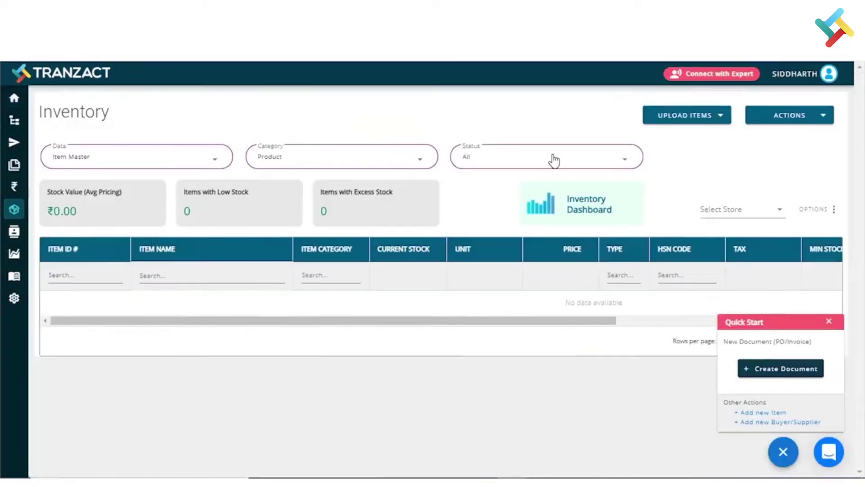
left_click(686, 118)
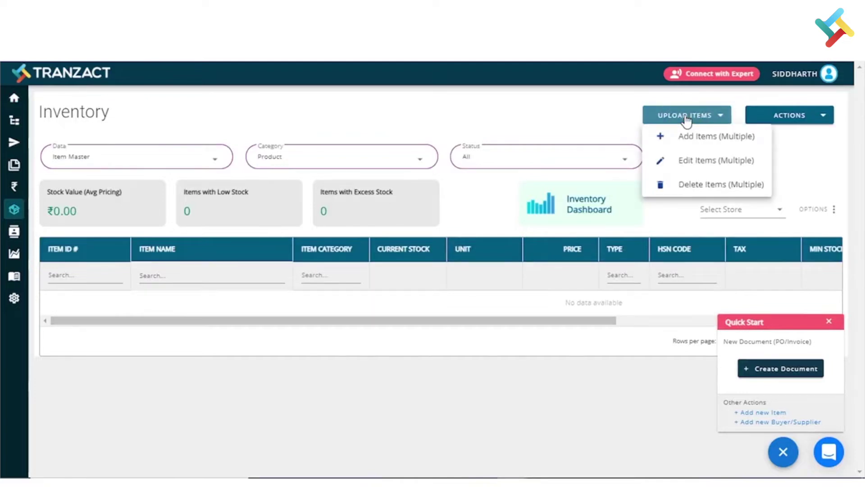
left_click(695, 134)
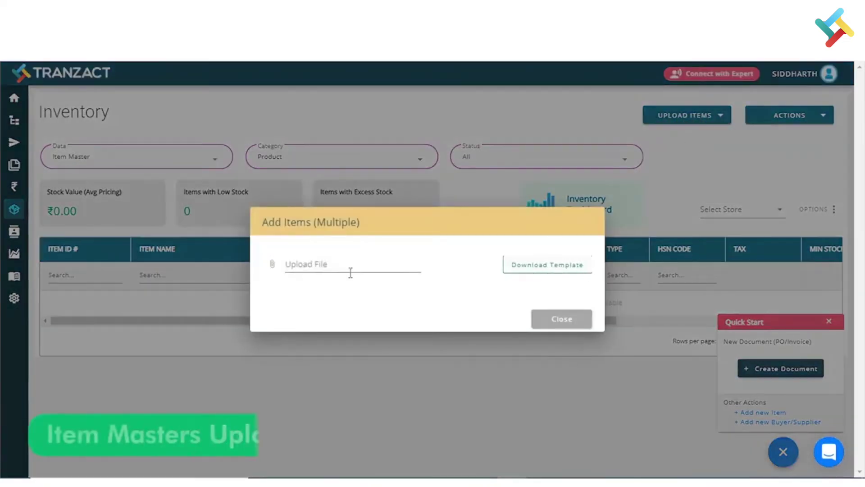
left_click(309, 268)
left_click(184, 124)
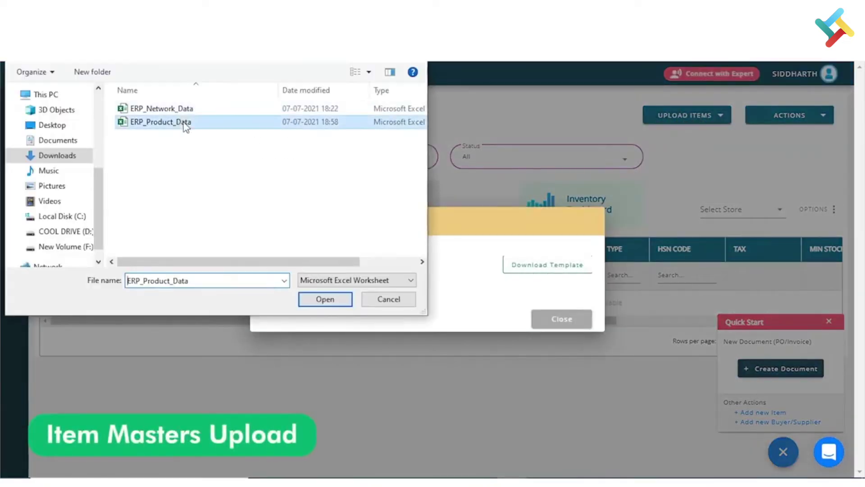
left_click(323, 297)
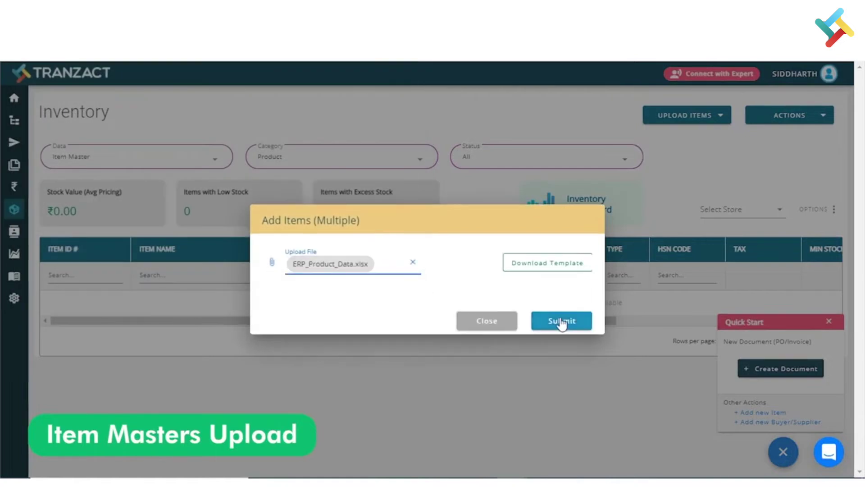
left_click(560, 320)
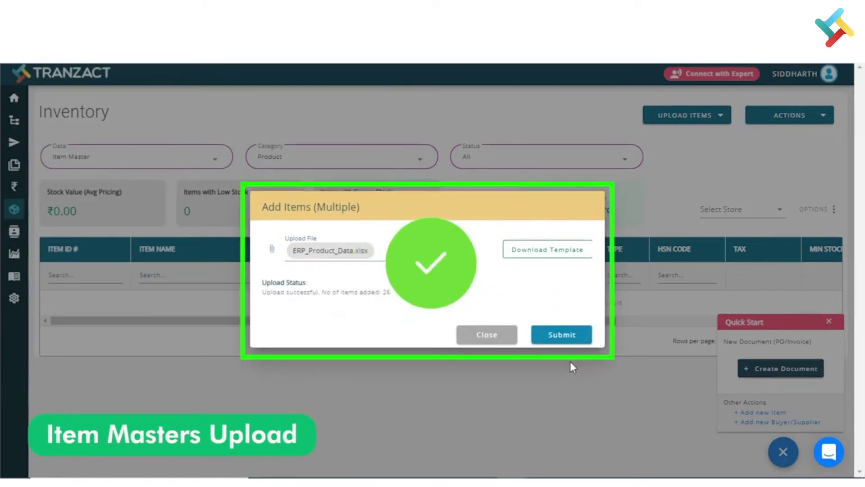
left_click(494, 335)
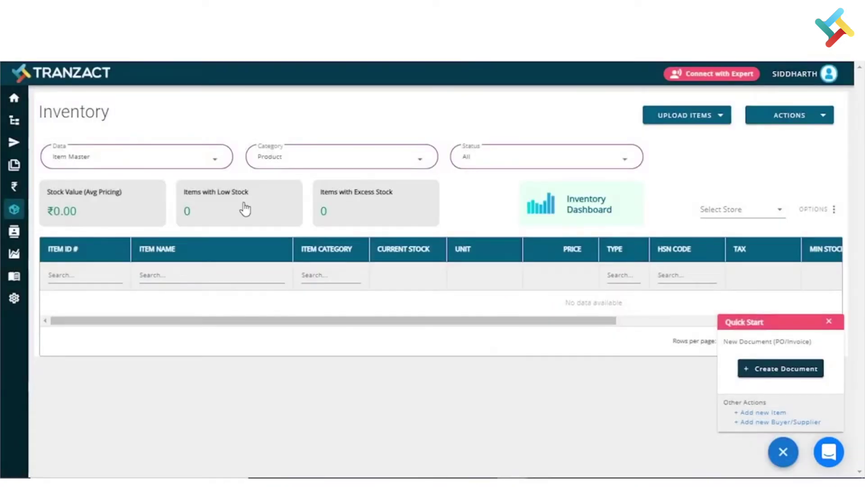
scroll(289, 316, "down", 2)
scroll(271, 211, "down", 2)
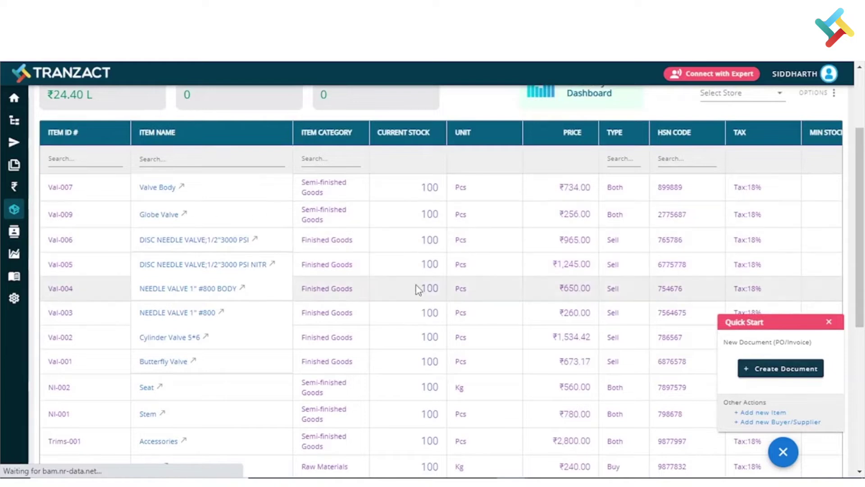
mouse_move(15, 164)
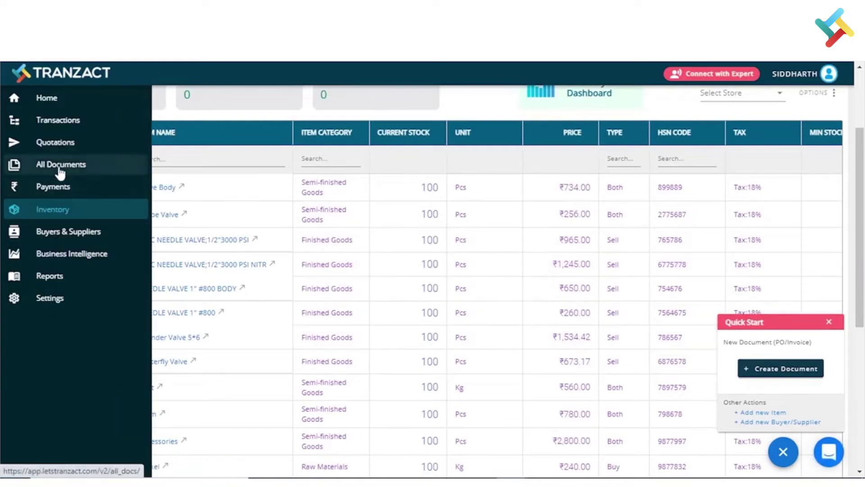
Upload the five companies in ERP_Network_Data to Buyers & Suppliers, then go to Transactions
left_click(60, 232)
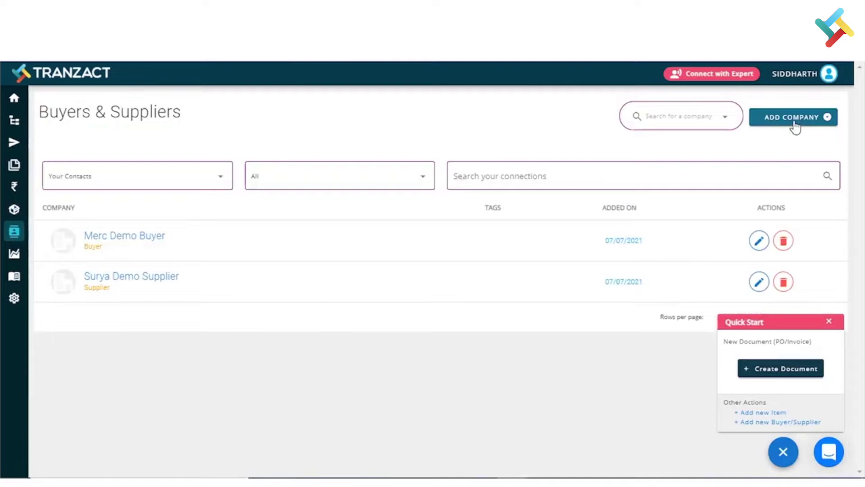
left_click(794, 117)
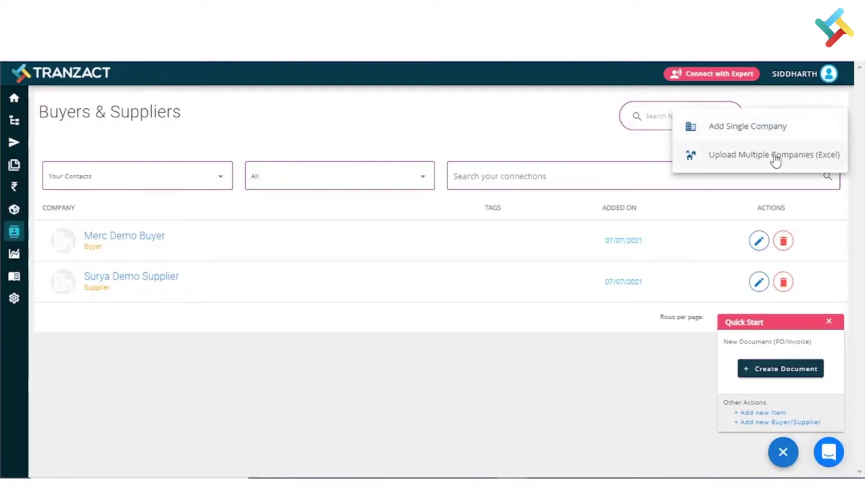
left_click(778, 155)
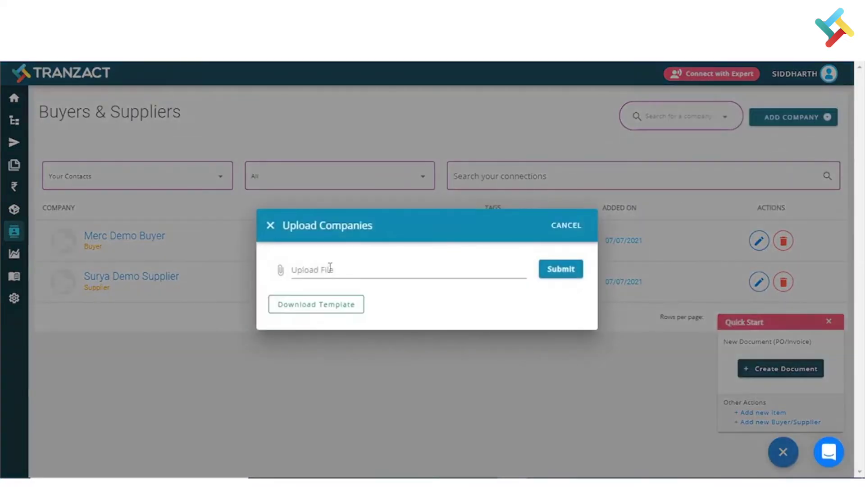
left_click(331, 271)
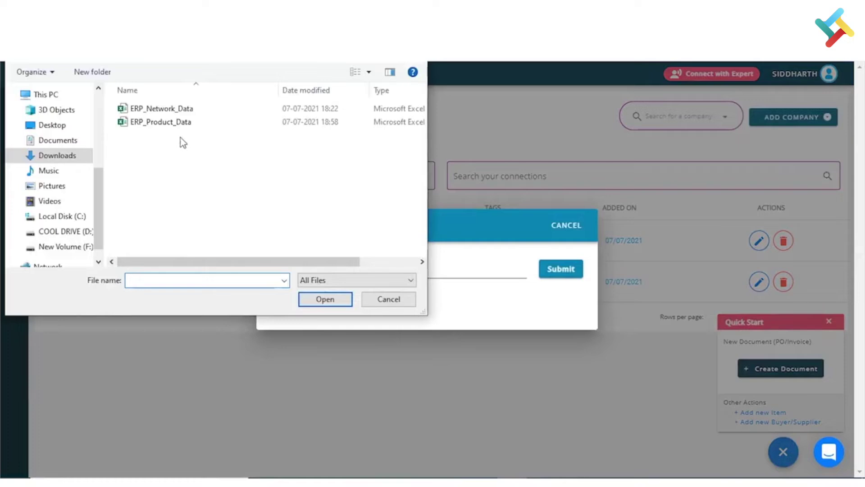
left_click(168, 109)
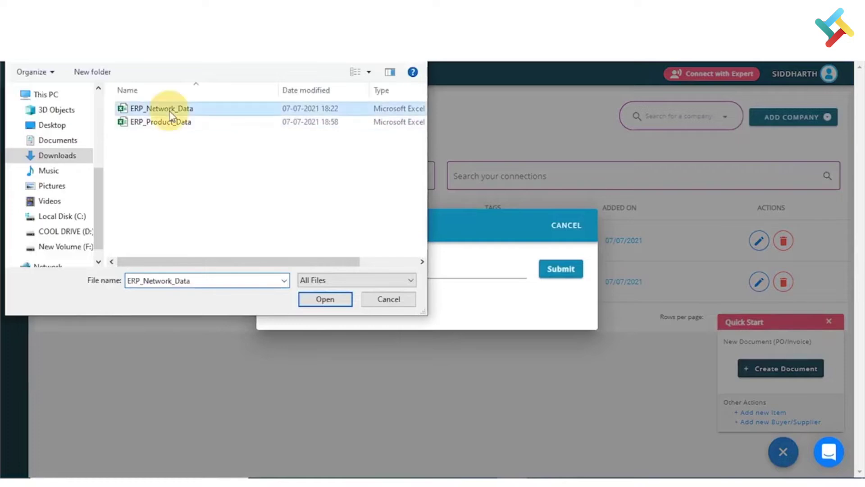
left_click(321, 301)
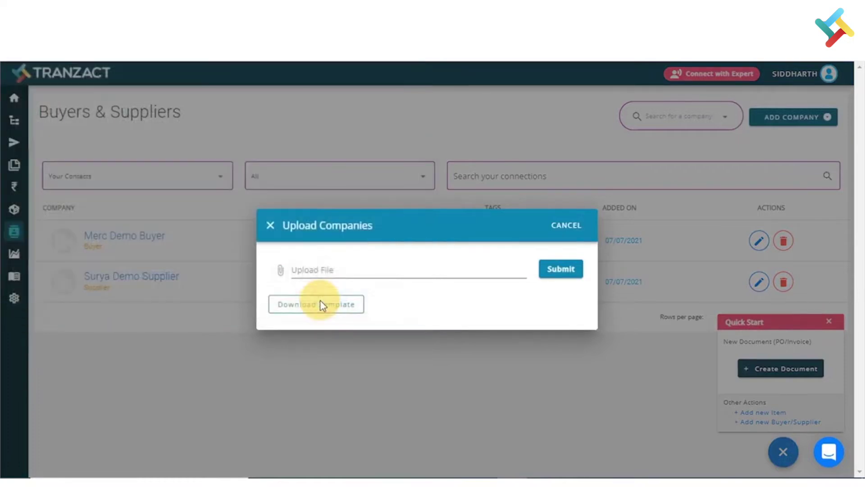
left_click(553, 268)
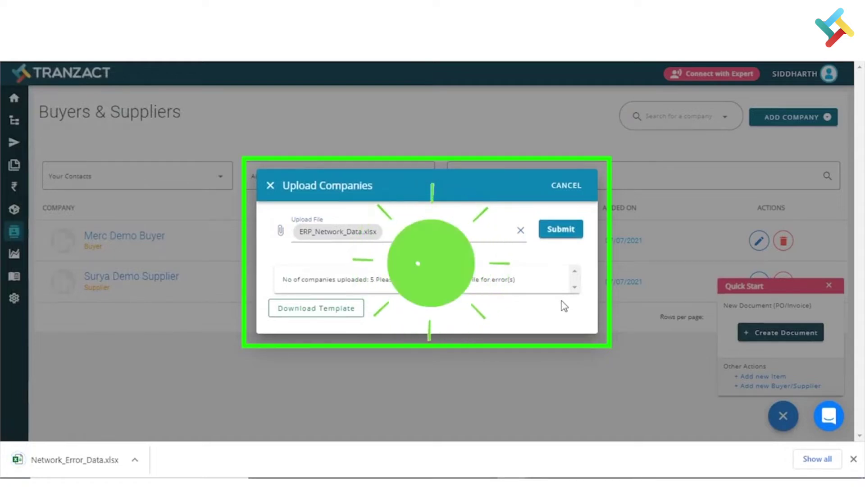
left_click(566, 185)
mouse_move(14, 120)
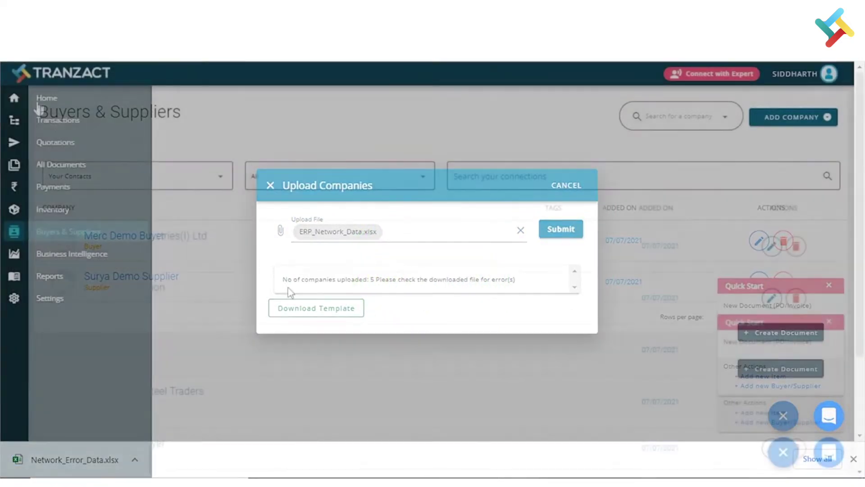
left_click(60, 129)
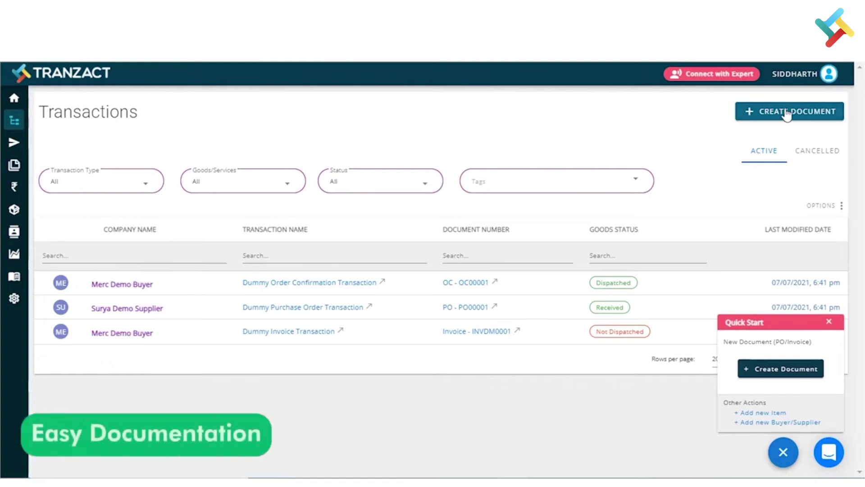
Start a purchase order to Balaji Corporation for 100 Ltr of VARNISH
left_click(791, 113)
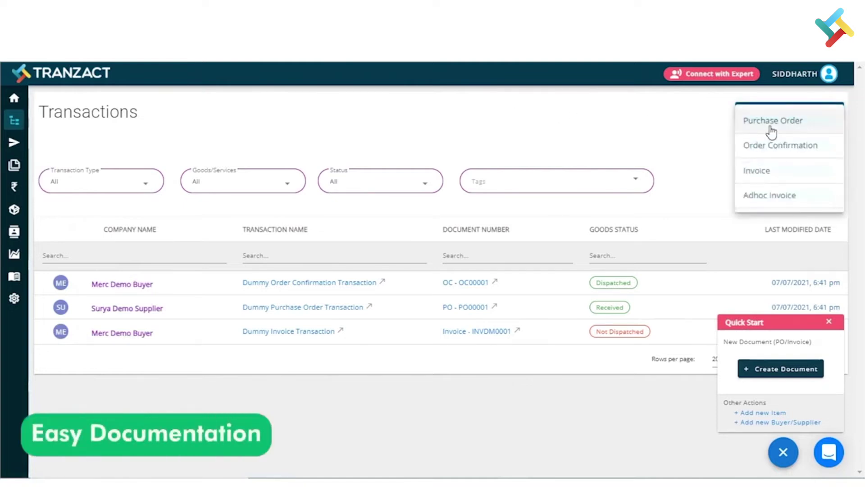
left_click(792, 118)
left_click(475, 264)
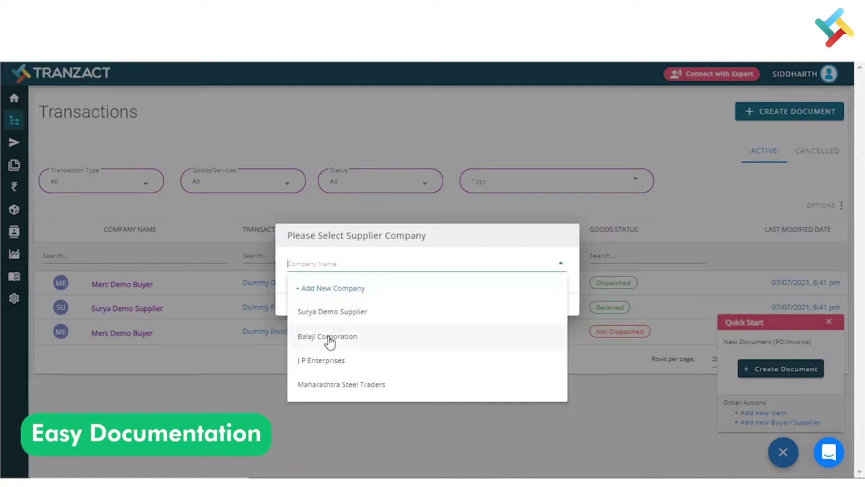
left_click(331, 342)
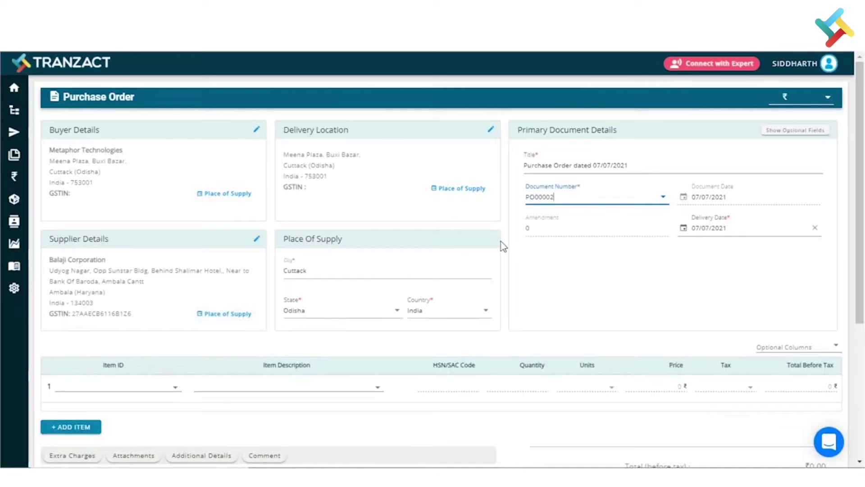
scroll(676, 271, "down", 2)
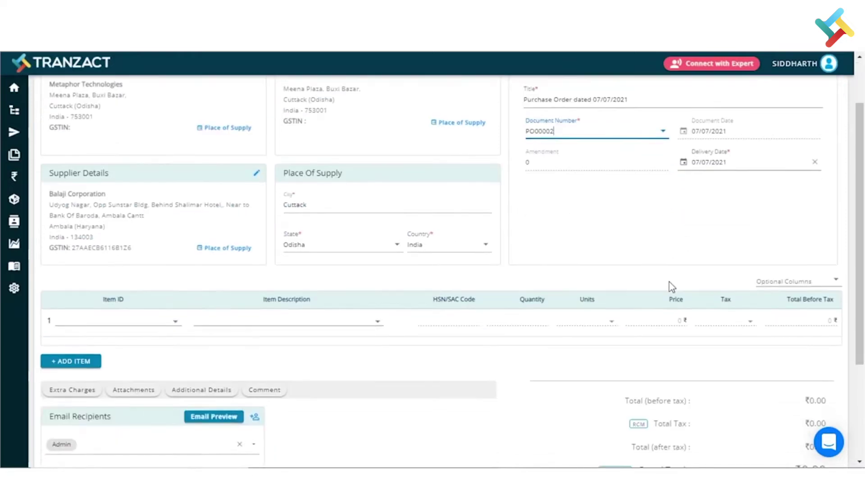
left_click(265, 310)
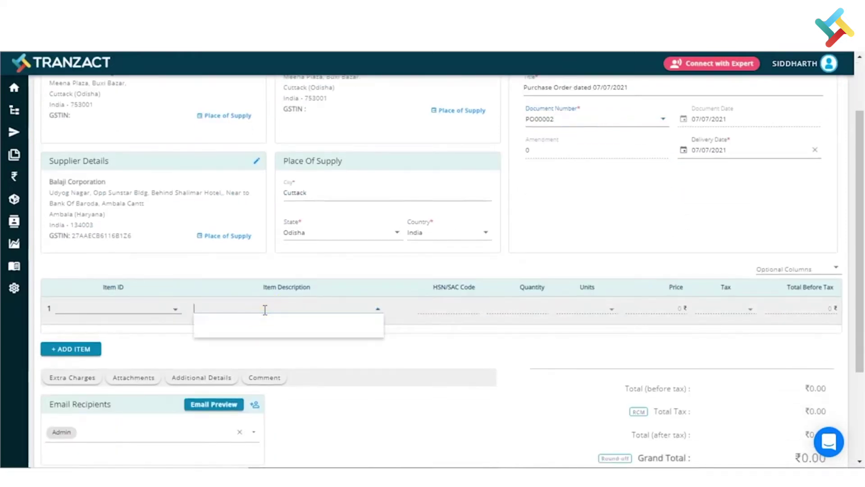
scroll(259, 361, "down", 2)
scroll(256, 382, "down", 1)
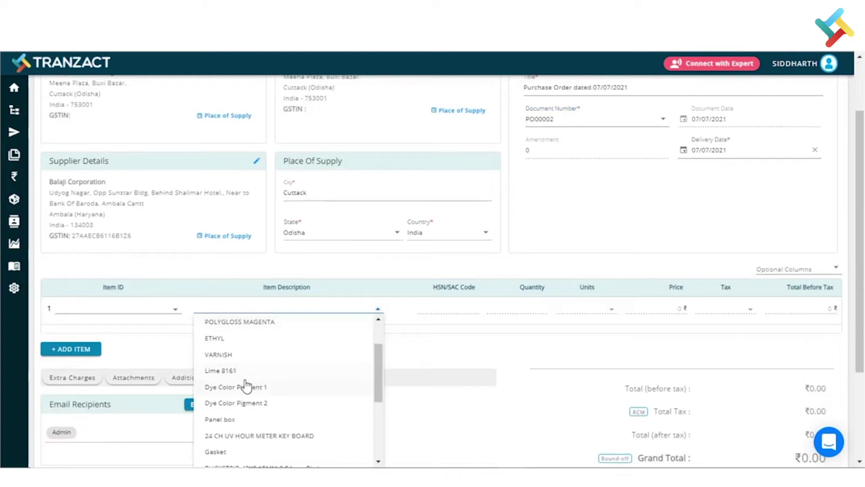
left_click(234, 361)
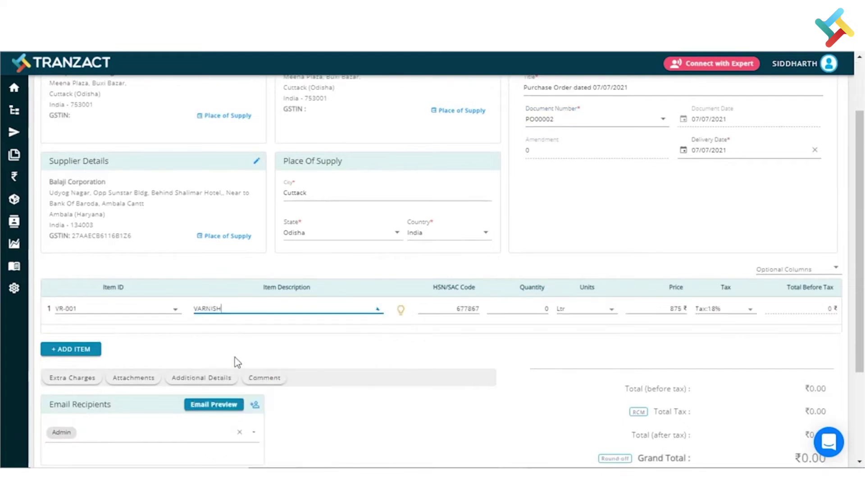
left_click(536, 309)
type("100")
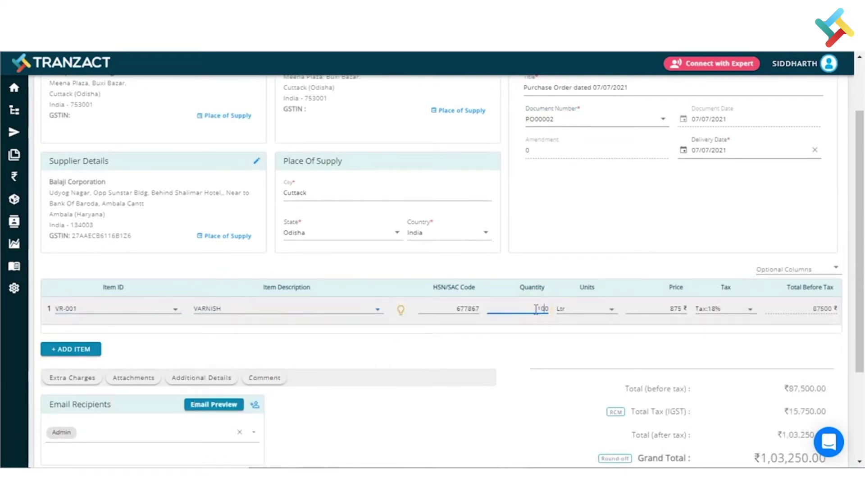
Check the email preview, then save and send the ₹1,03,250.00 order
scroll(555, 361, "down", 3)
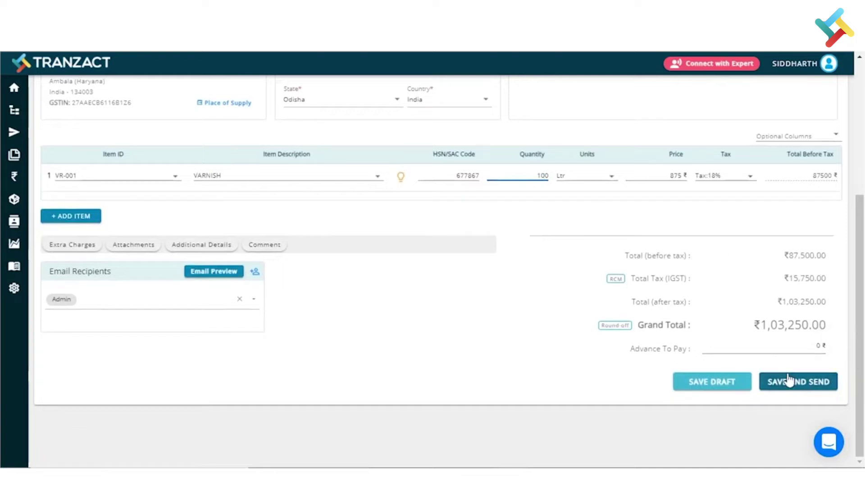
left_click(219, 273)
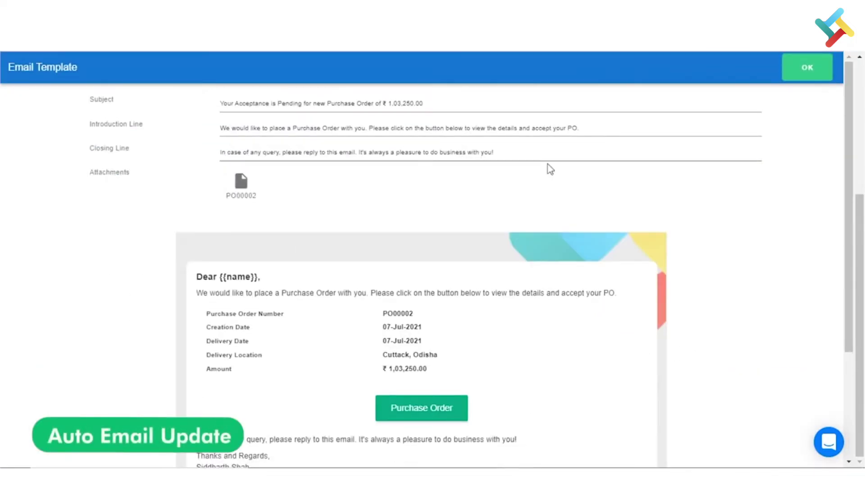
scroll(496, 180, "down", 3)
scroll(442, 248, "down", 3)
scroll(429, 325, "down", 2)
left_click(757, 368)
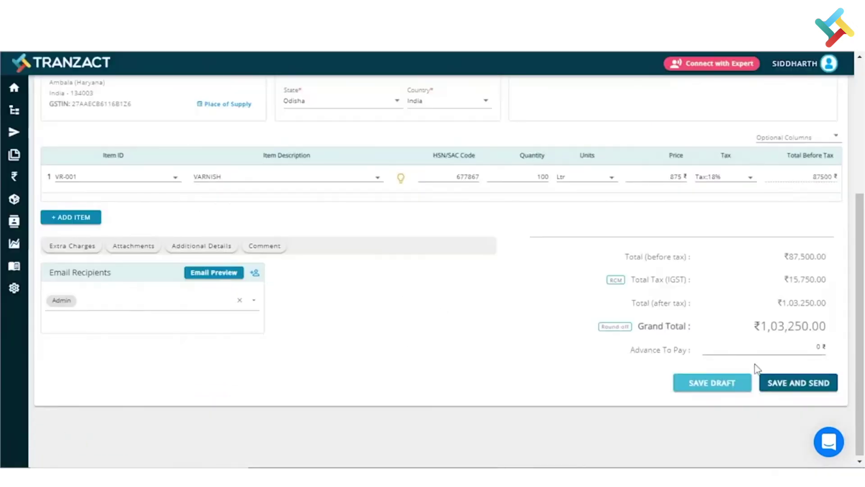
left_click(795, 382)
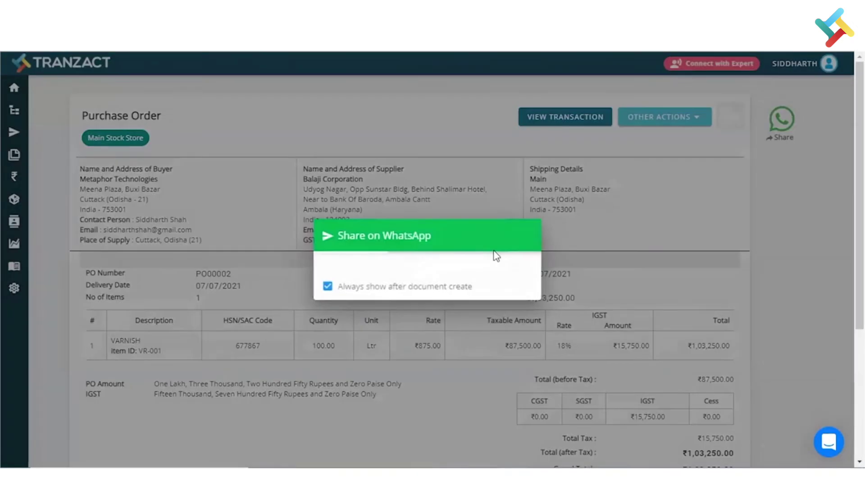
Dismiss the WhatsApp share prompt, view the PO00002 transaction and list its follow-up documents
left_click(378, 267)
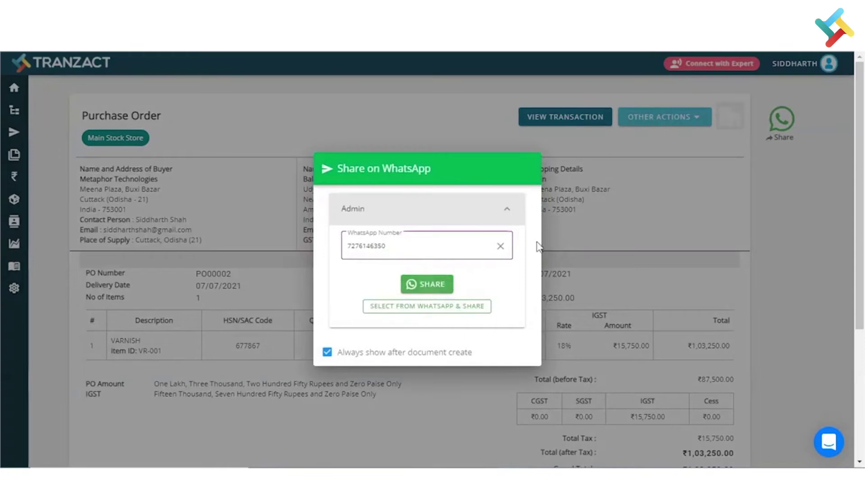
left_click(618, 222)
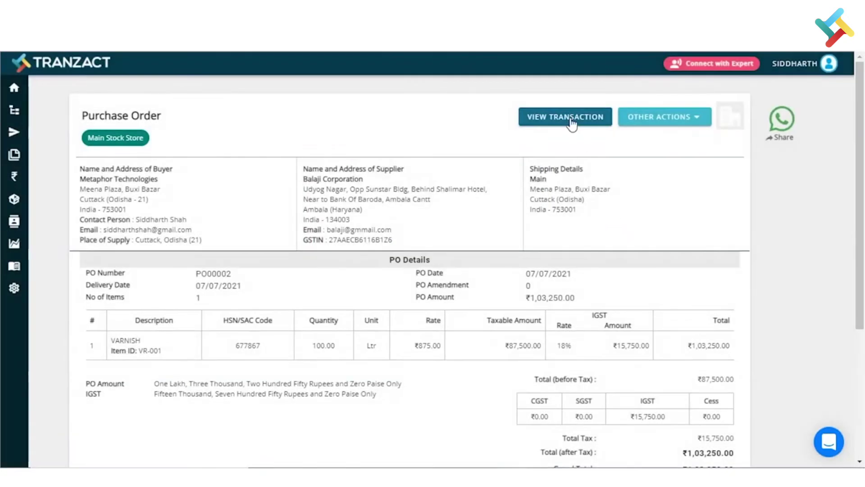
left_click(571, 119)
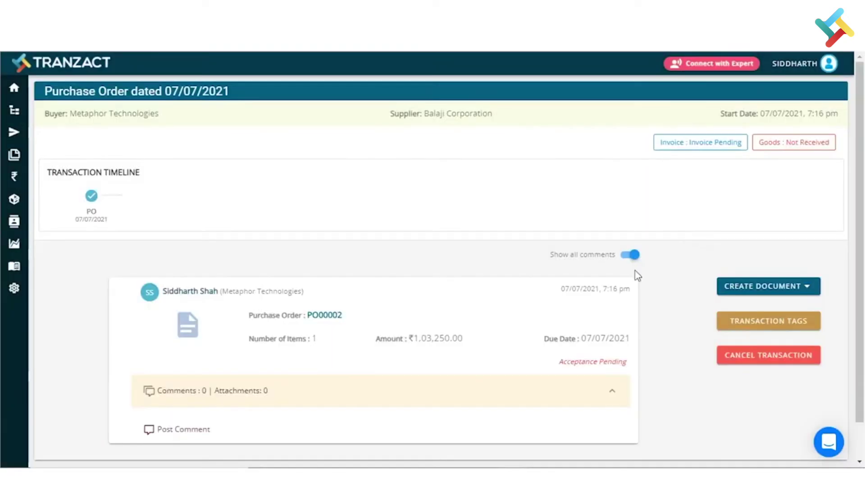
scroll(457, 316, "down", 1)
left_click(751, 251)
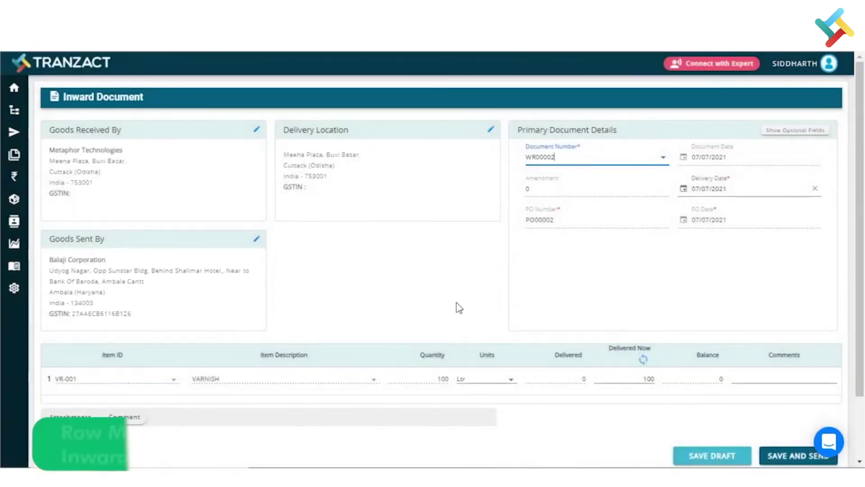
Record inward WR00002 receiving 100 Ltr of varnish against PO00002 and send it
scroll(458, 307, "down", 2)
scroll(457, 303, "down", 1)
left_click(445, 307)
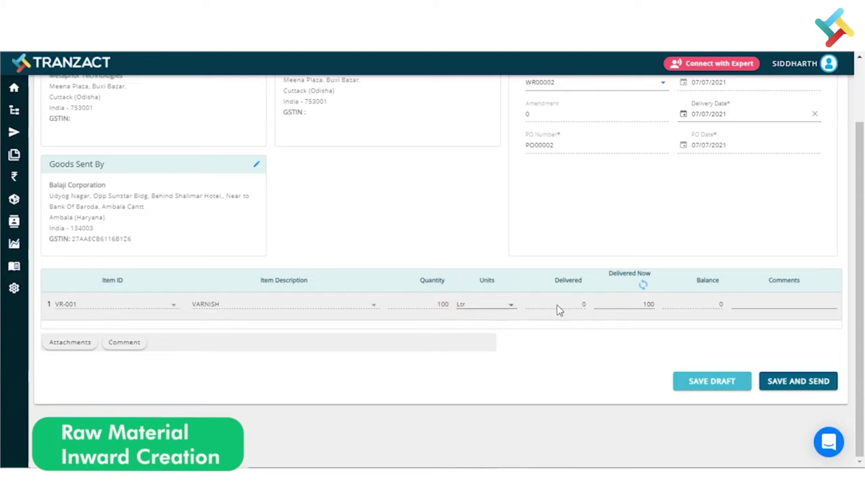
left_click(646, 305)
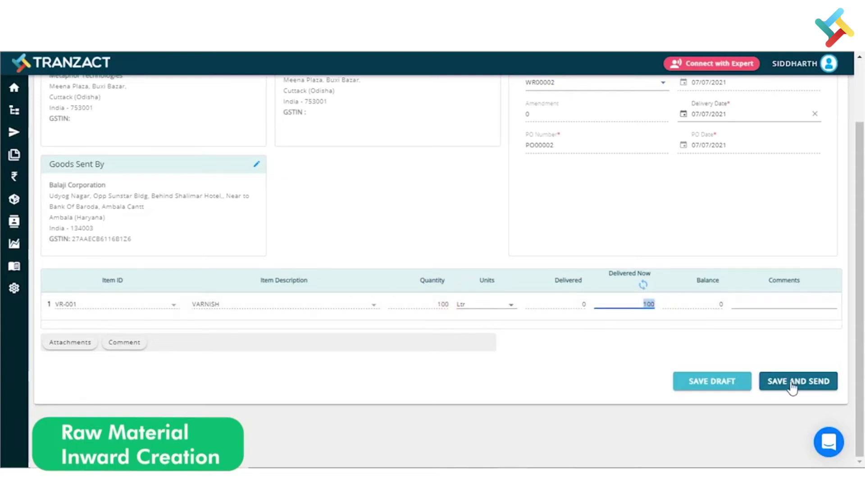
left_click(777, 382)
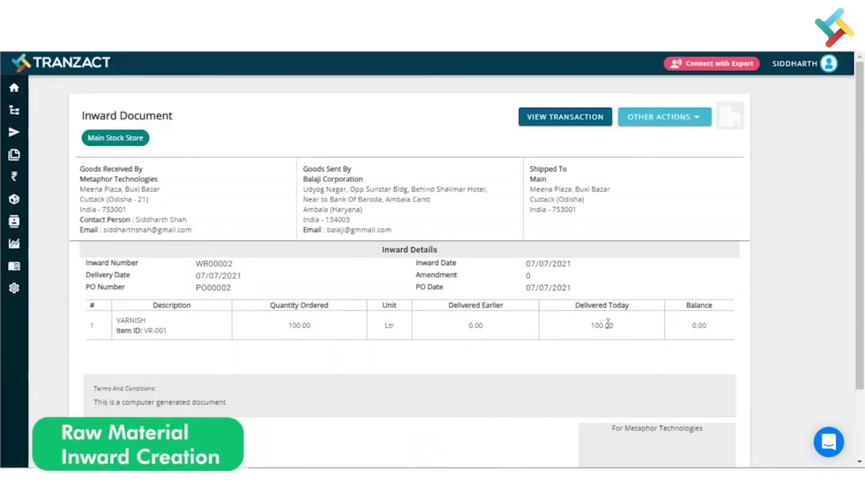
double_click(599, 325)
Find the inventory approval comment for the inward in the PO00002 transaction record
left_click(548, 117)
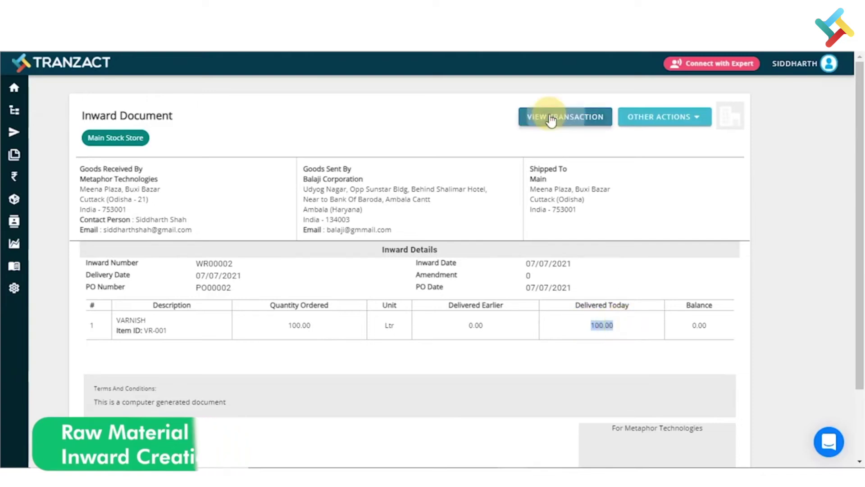
scroll(475, 315, "down", 4)
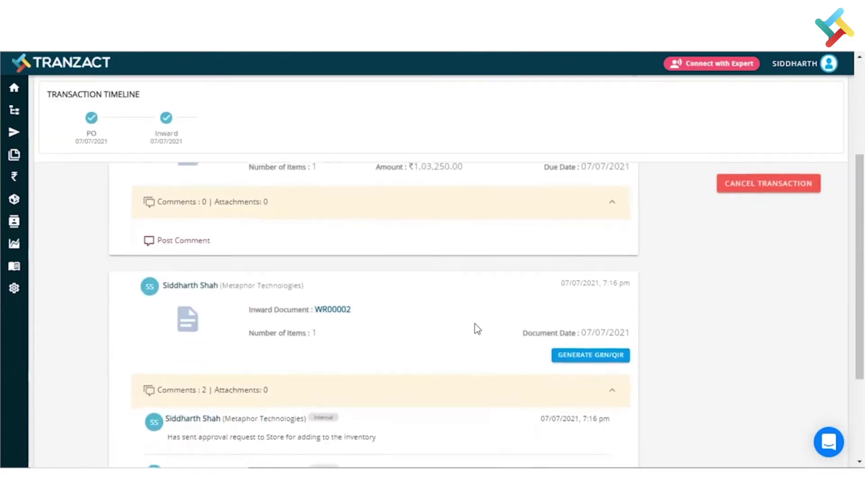
scroll(477, 328, "down", 3)
scroll(477, 328, "down", 1)
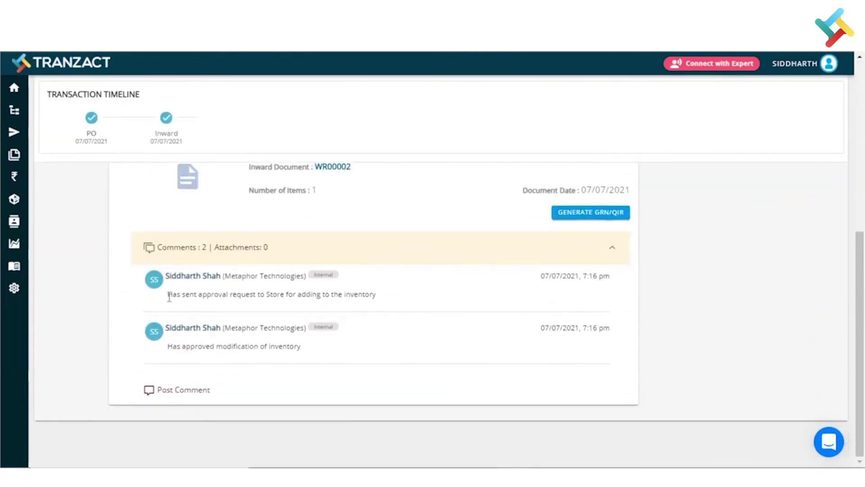
left_click_drag(169, 350, 323, 355)
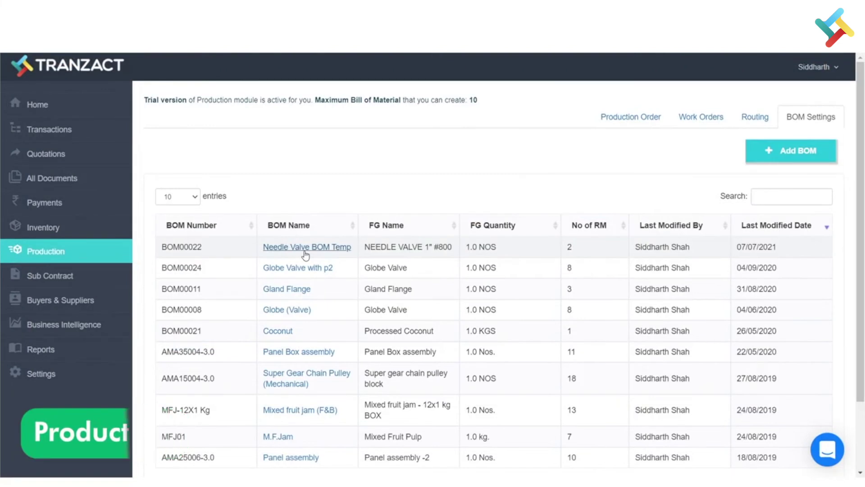
Produce 5 NOS of NEEDLE VALVE 1" #800 from Needle Valve BOM Temp as PID00069
left_click(305, 248)
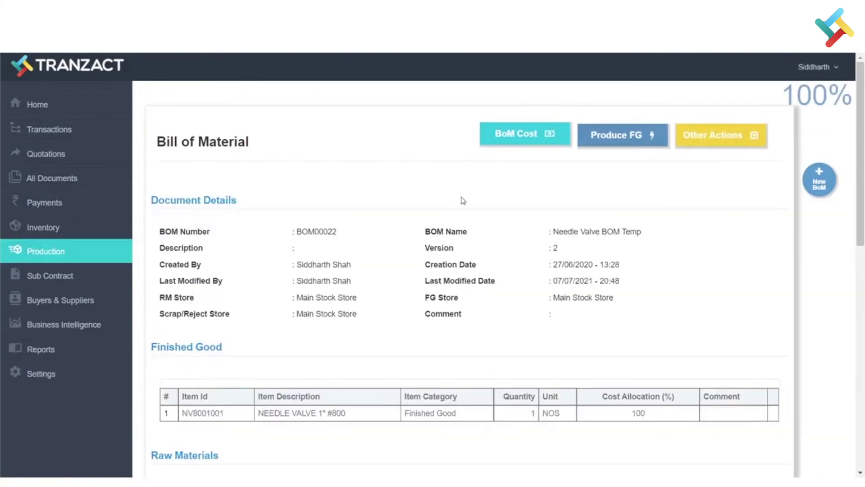
left_click(633, 139)
type("5")
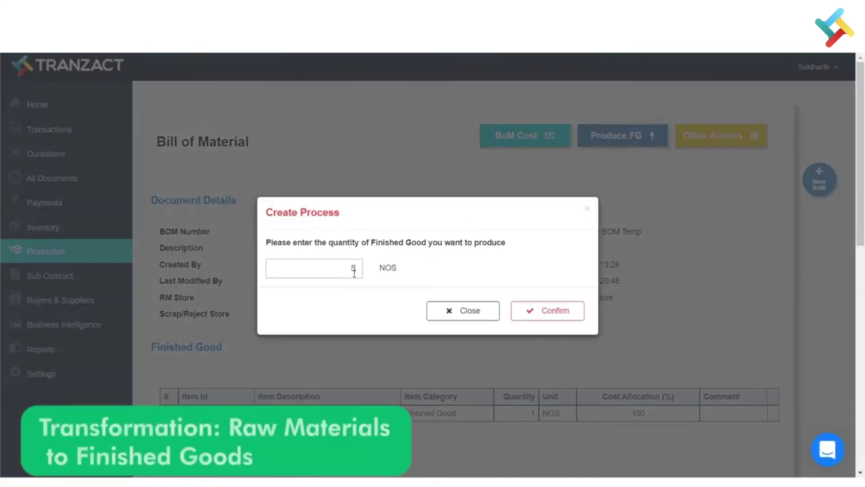
left_click(521, 308)
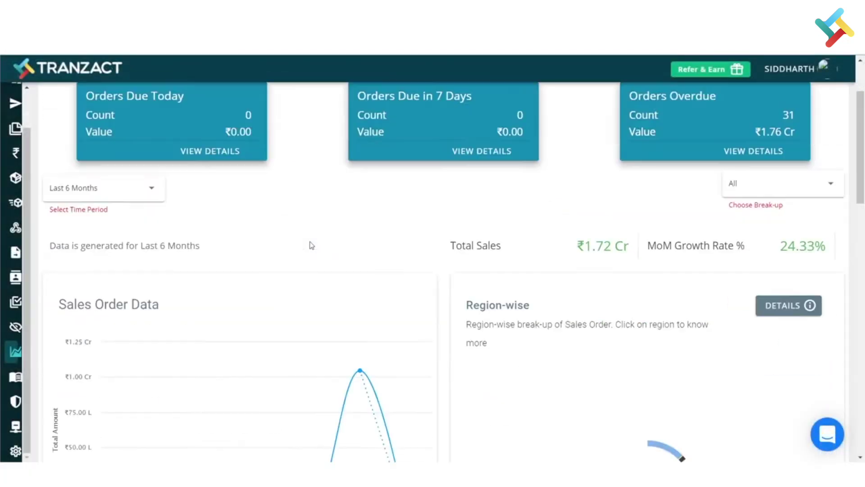
Scroll through the Sales Order charts on the Business Intelligence dashboard
scroll(312, 246, "down", 2)
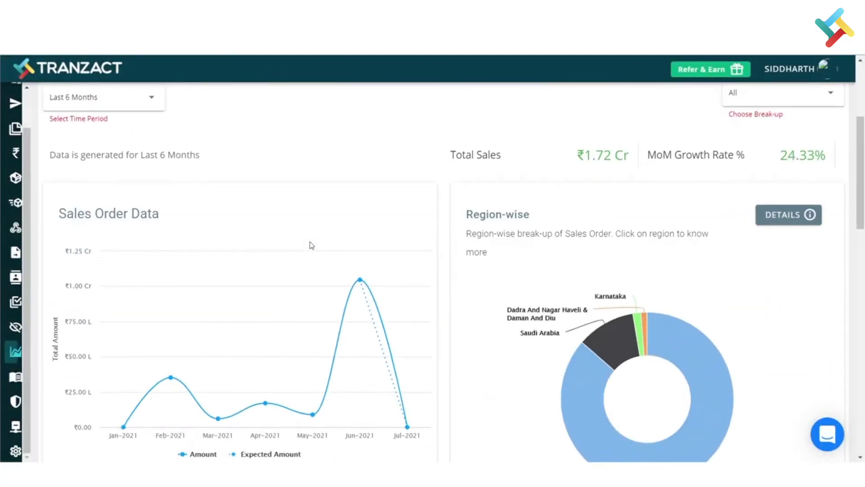
scroll(311, 246, "down", 4)
scroll(311, 245, "down", 2)
scroll(311, 245, "down", 3)
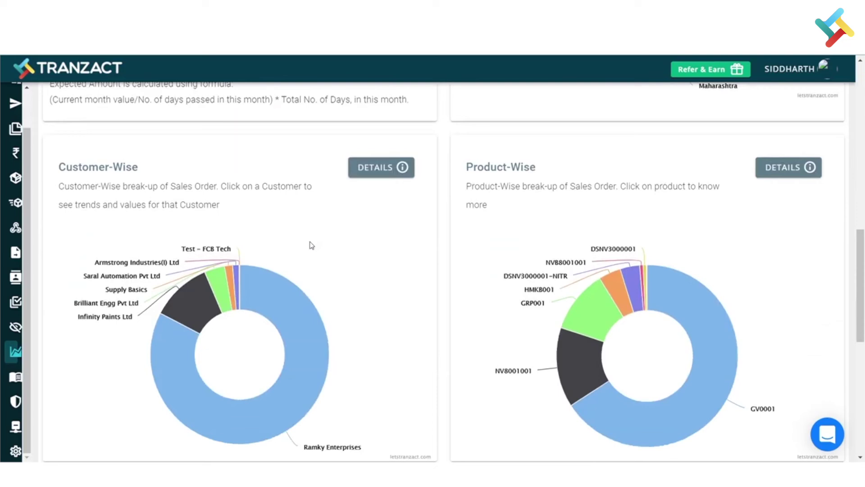
scroll(312, 245, "down", 1)
scroll(314, 245, "down", 2)
scroll(353, 270, "down", 3)
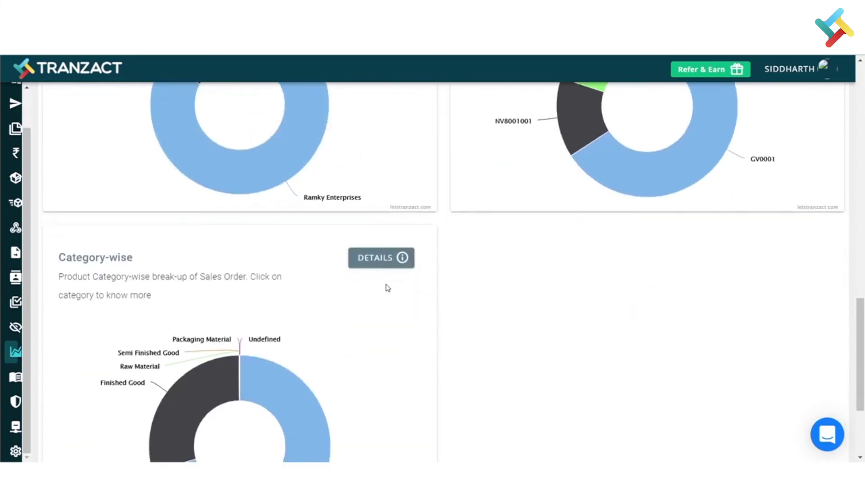
scroll(387, 286, "down", 2)
scroll(400, 341, "down", 1)
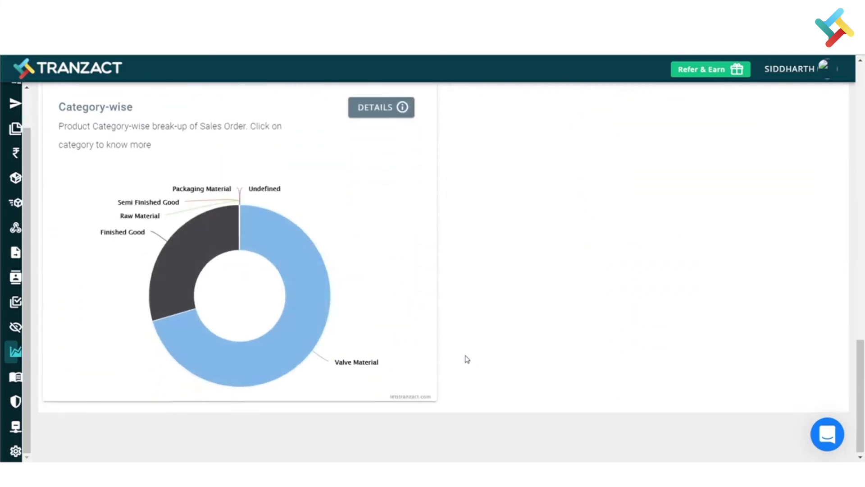
scroll(495, 353, "up", 8)
scroll(592, 338, "up", 6)
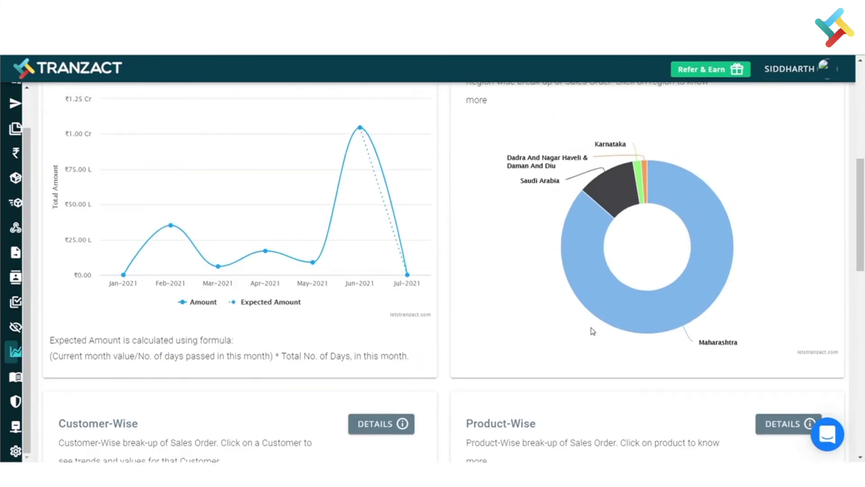
scroll(425, 302, "up", 4)
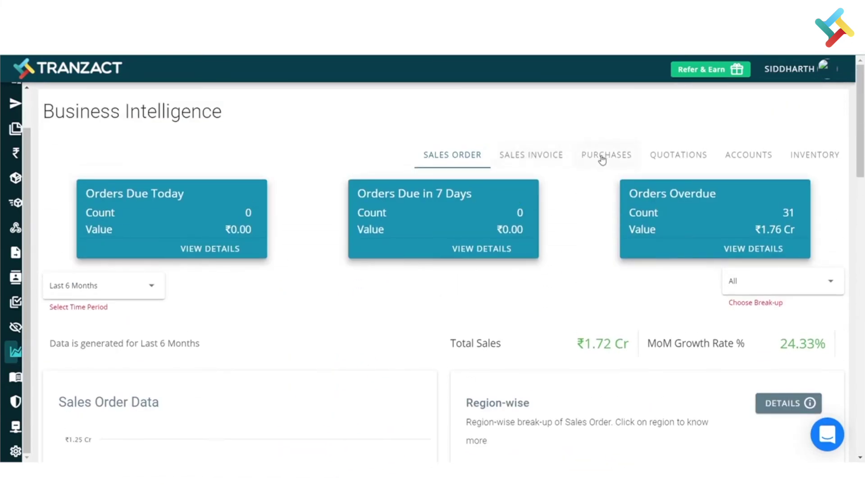
Review the Inventory tab's ₹59.79 Cr stock valuation and top items
left_click(813, 158)
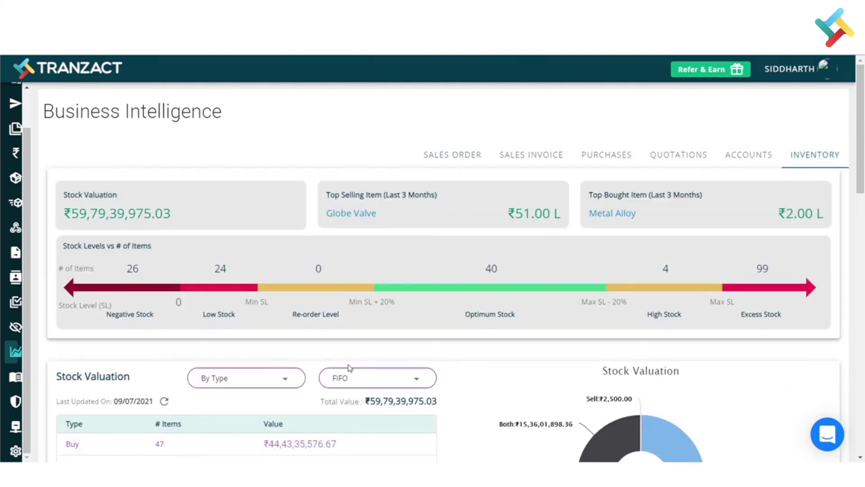
scroll(349, 367, "down", 4)
scroll(349, 367, "down", 4)
scroll(351, 367, "down", 3)
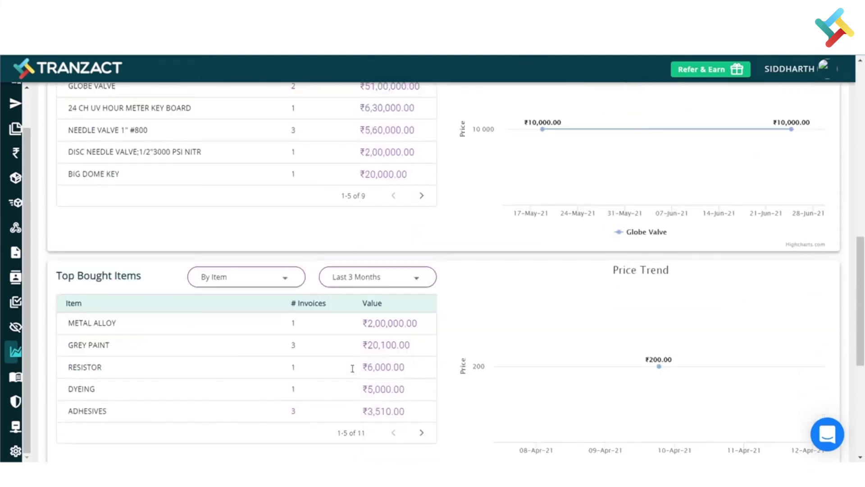
scroll(352, 368, "down", 3)
scroll(352, 367, "down", 3)
scroll(352, 367, "down", 1)
scroll(349, 368, "up", 4)
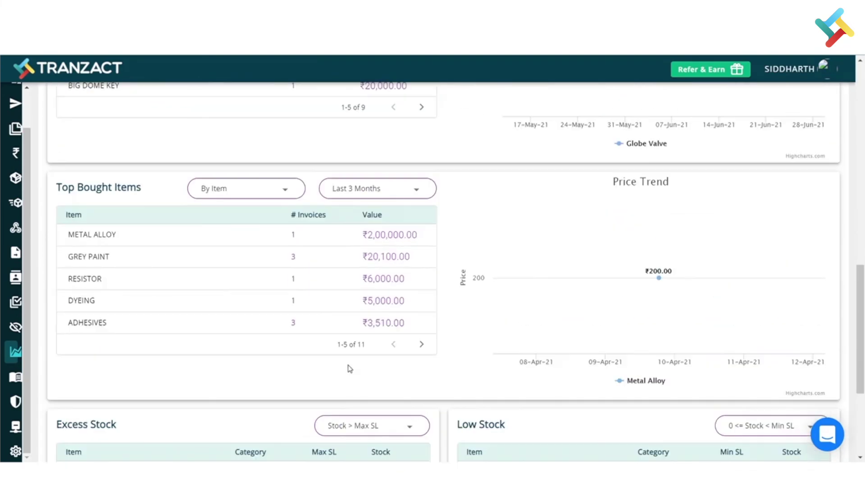
scroll(350, 368, "up", 5)
scroll(372, 385, "up", 5)
scroll(373, 386, "up", 2)
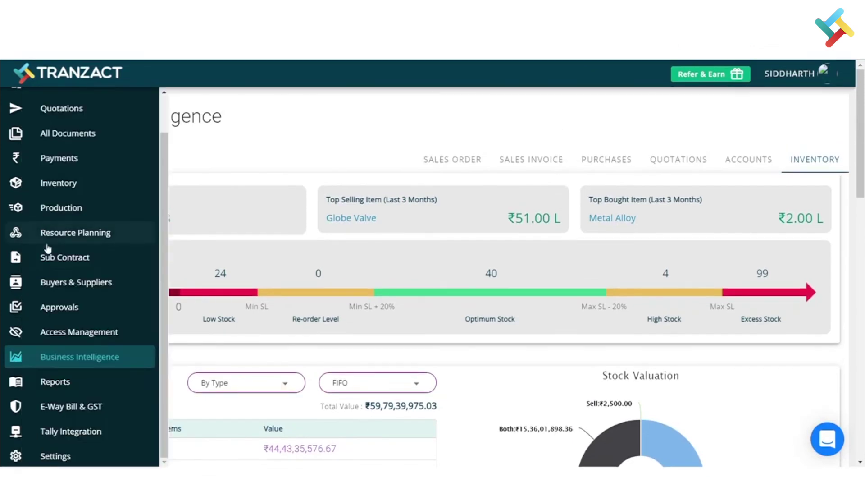
Browse the Reports page from the Sales and Purchase reports down to Production
left_click(82, 383)
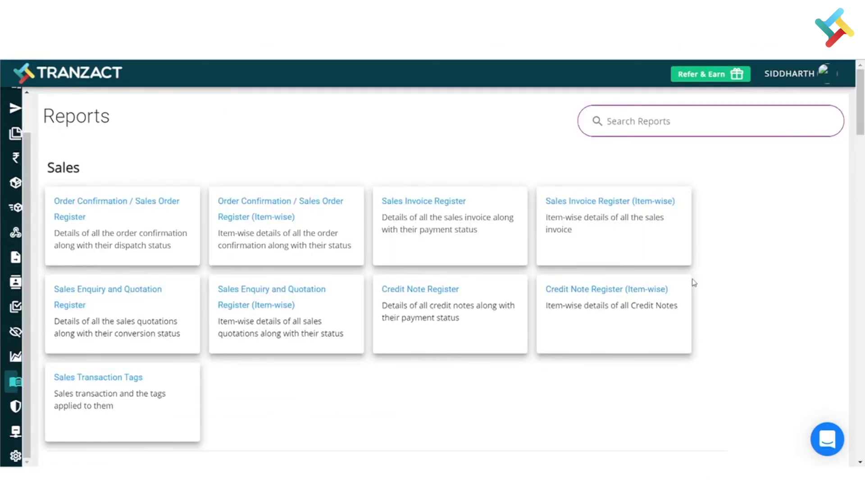
scroll(699, 289, "down", 4)
scroll(698, 289, "down", 2)
scroll(699, 289, "down", 2)
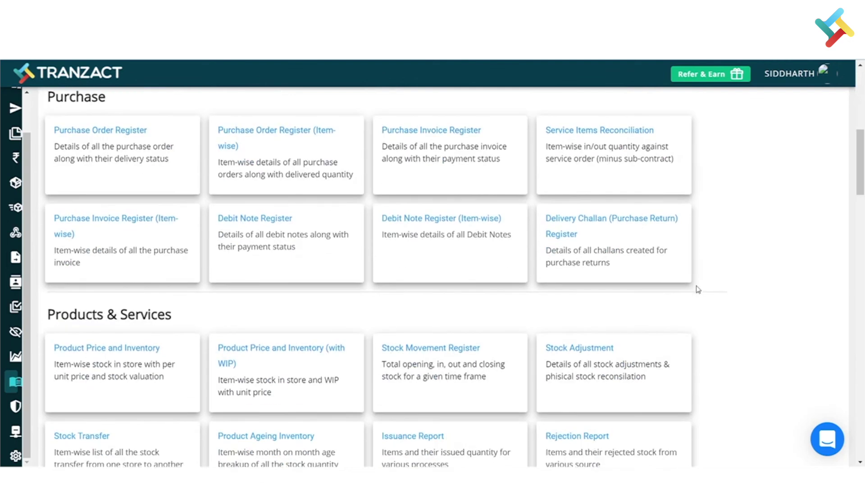
scroll(664, 289, "down", 2)
scroll(665, 290, "down", 2)
scroll(665, 291, "down", 4)
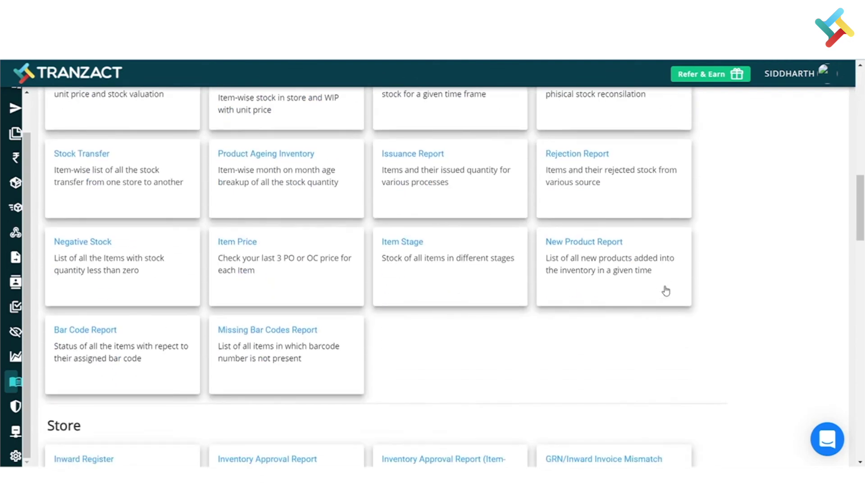
scroll(667, 291, "down", 4)
scroll(663, 290, "down", 3)
scroll(663, 290, "down", 3)
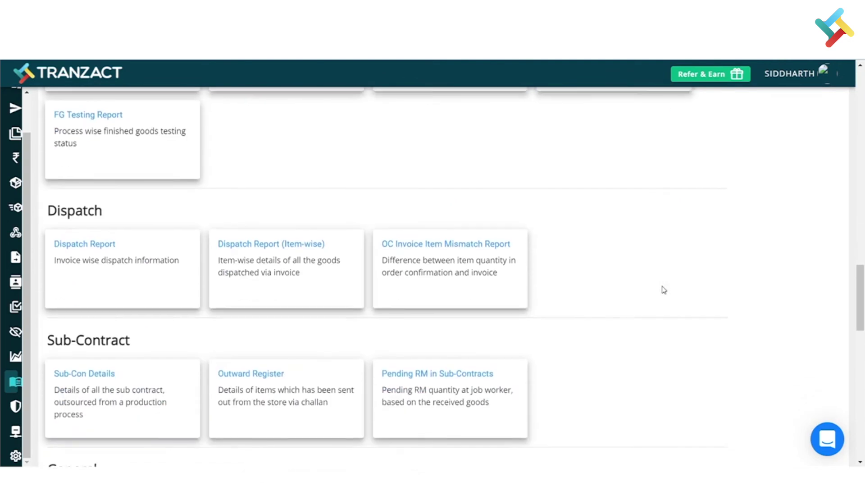
scroll(664, 290, "down", 2)
scroll(665, 289, "down", 2)
scroll(665, 290, "down", 2)
scroll(664, 289, "down", 3)
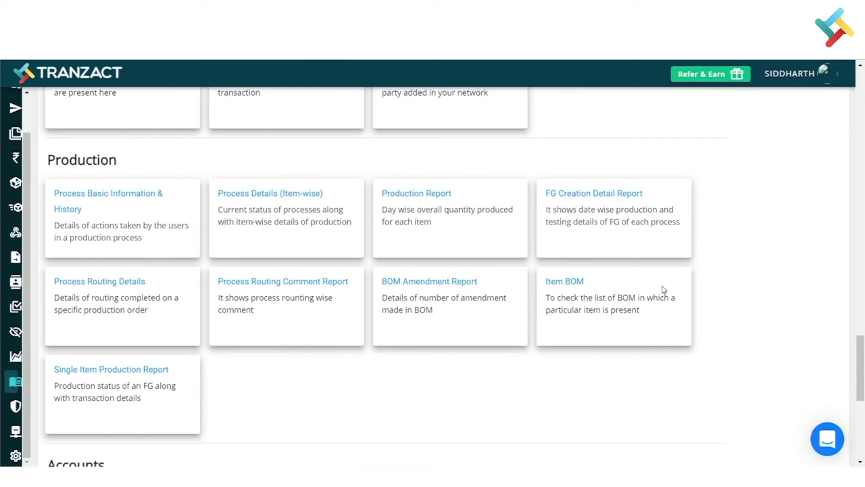